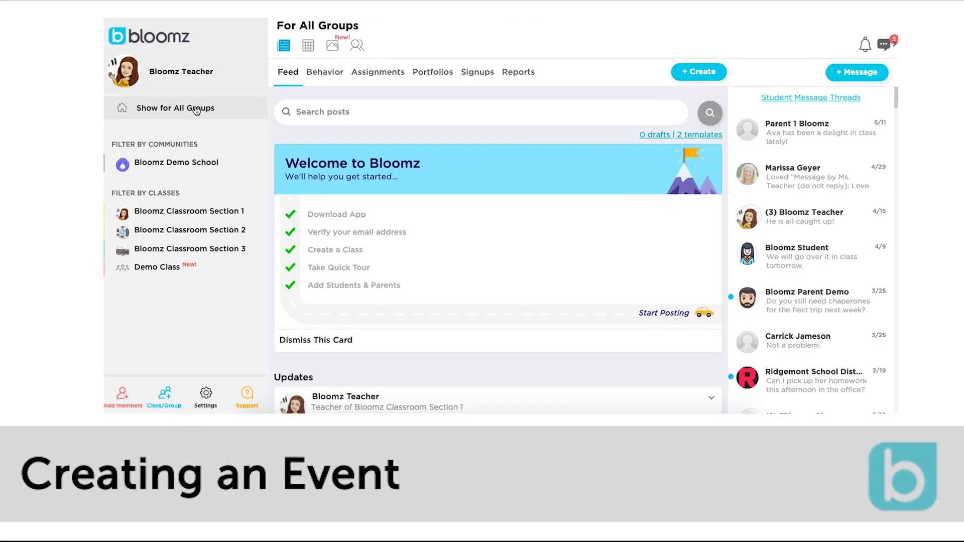
Start a new event for Bloomz Classroom Section 1 and set the class itself as the poster.
left_click(208, 213)
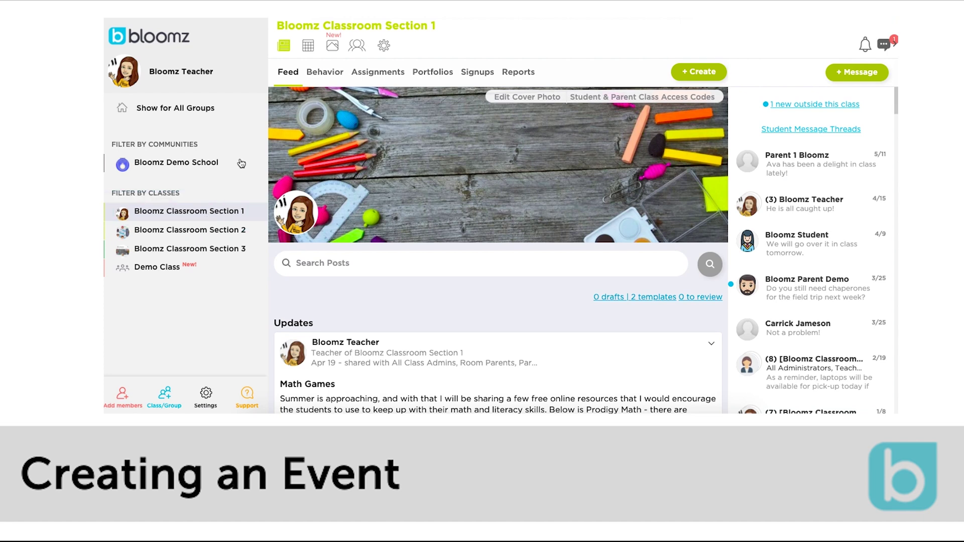
left_click(309, 45)
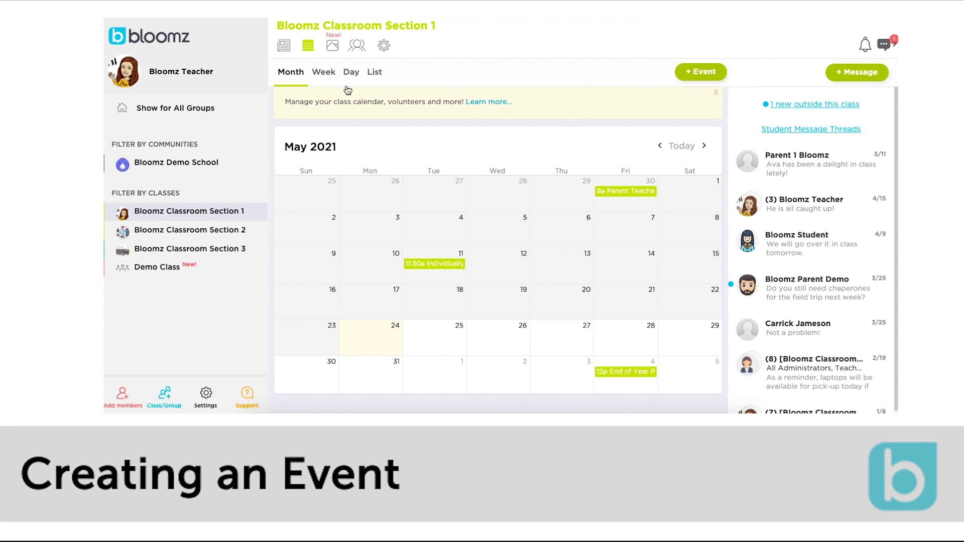
left_click(284, 46)
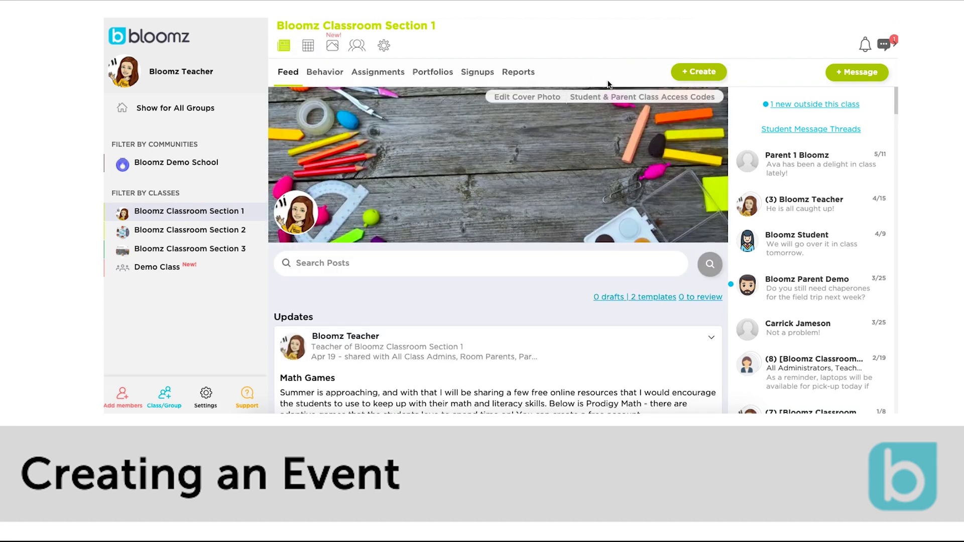
left_click(697, 72)
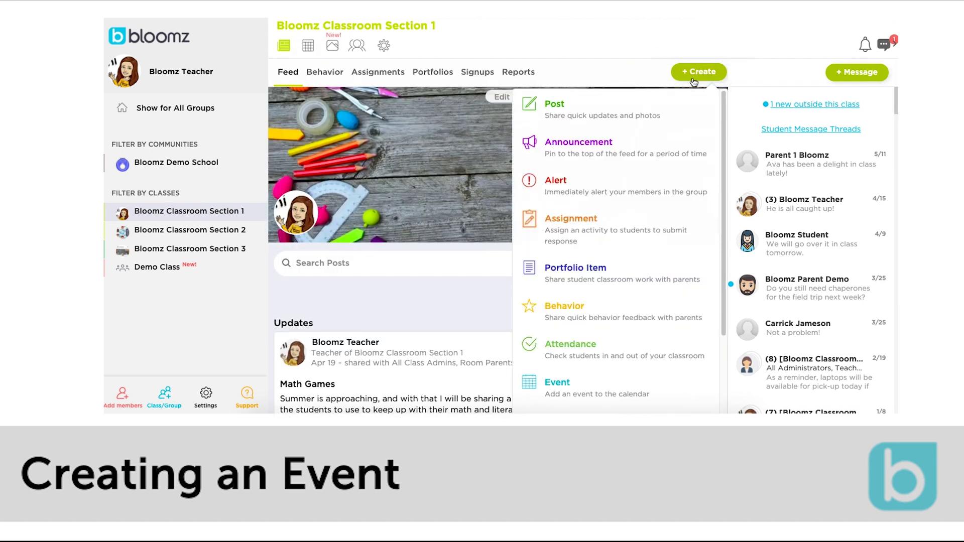
left_click(593, 396)
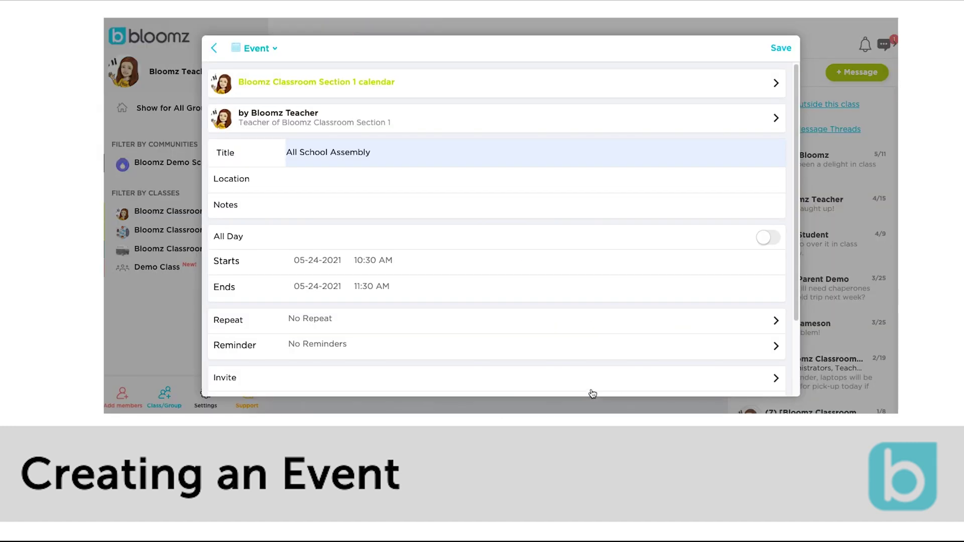
left_click(349, 123)
left_click(356, 128)
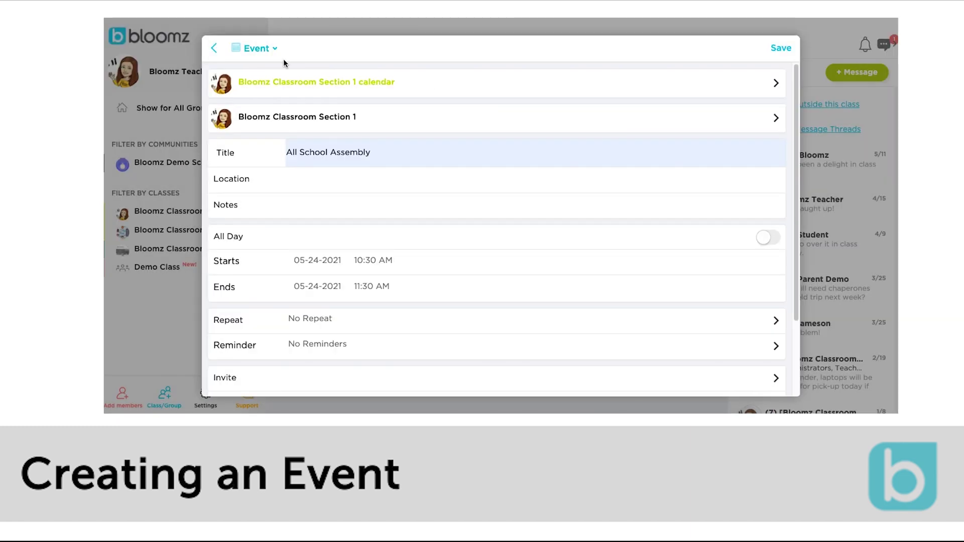
Title the event End of Year Presentations and set its location to School Theater.
triple_click(335, 153)
type("End of")
key("Down")
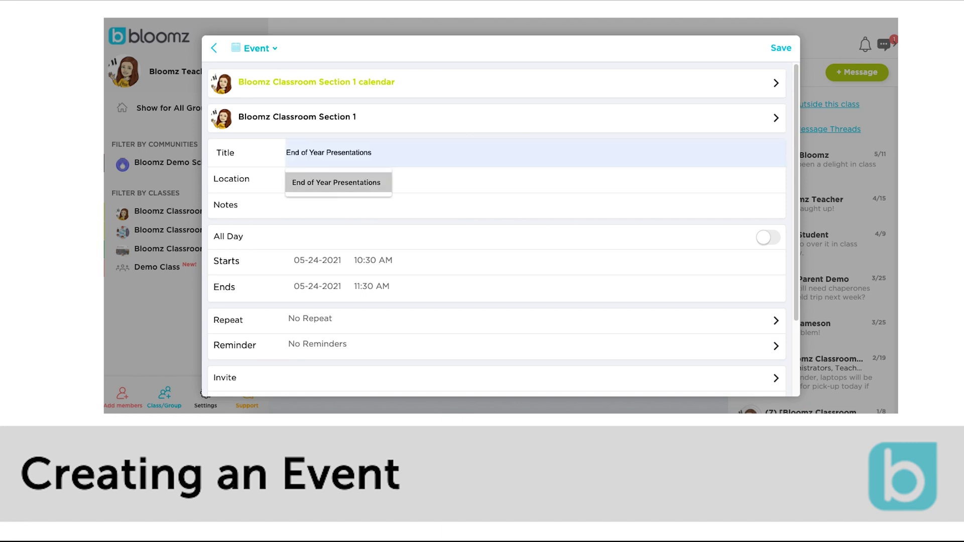
key("Tab")
type("School")
key("Down")
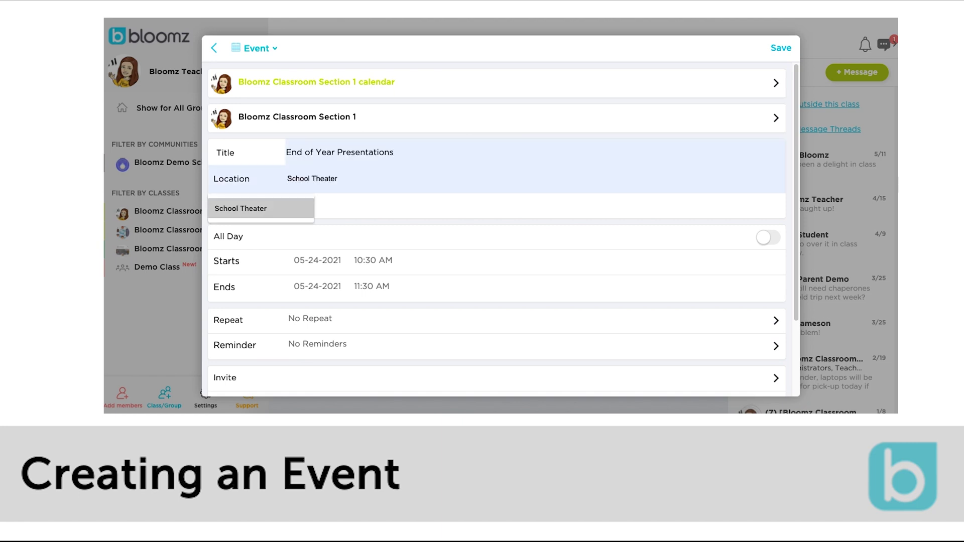
key("Return")
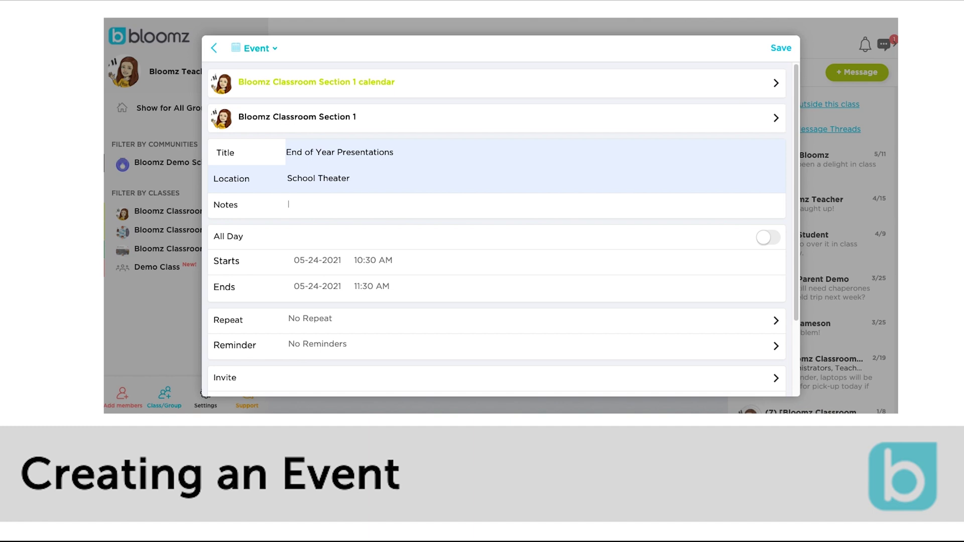
Enter the note "We are so excited that these students are about to complete another year! Join us!" and date the event 06-04-2021.
left_click(289, 204)
type("We are so excited that these students are about to complete another year! Join us!")
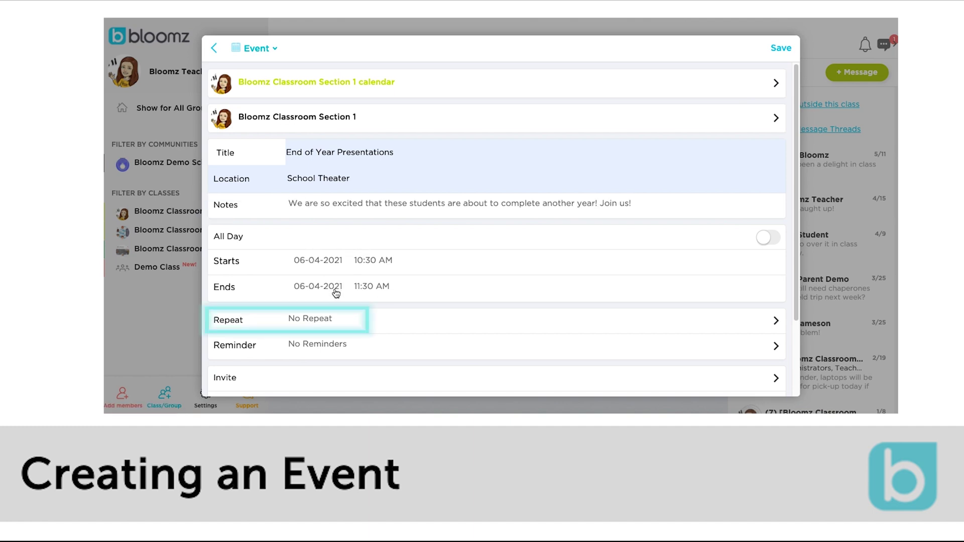
Look through the event's reminder timing choices and return to the event form without selecting one.
scroll(387, 287, "down", 1)
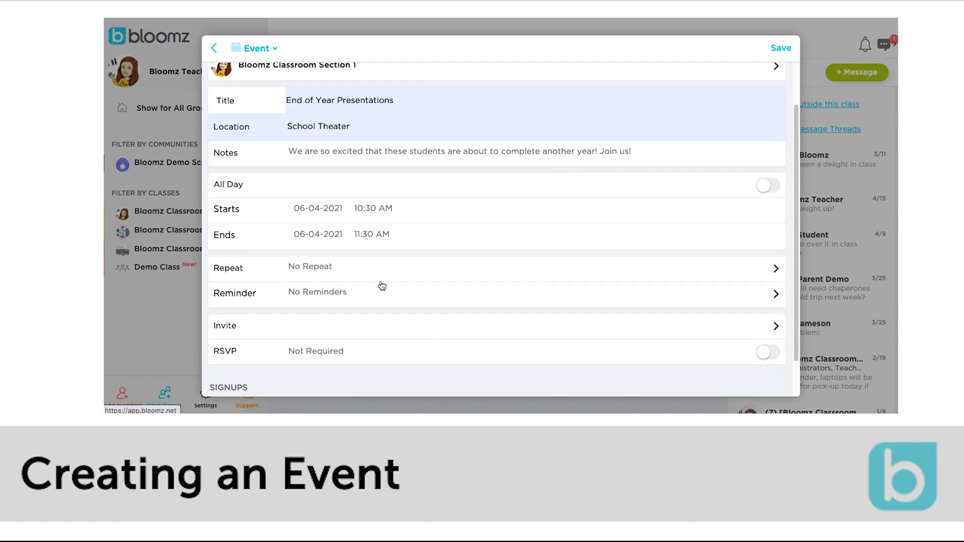
left_click(347, 294)
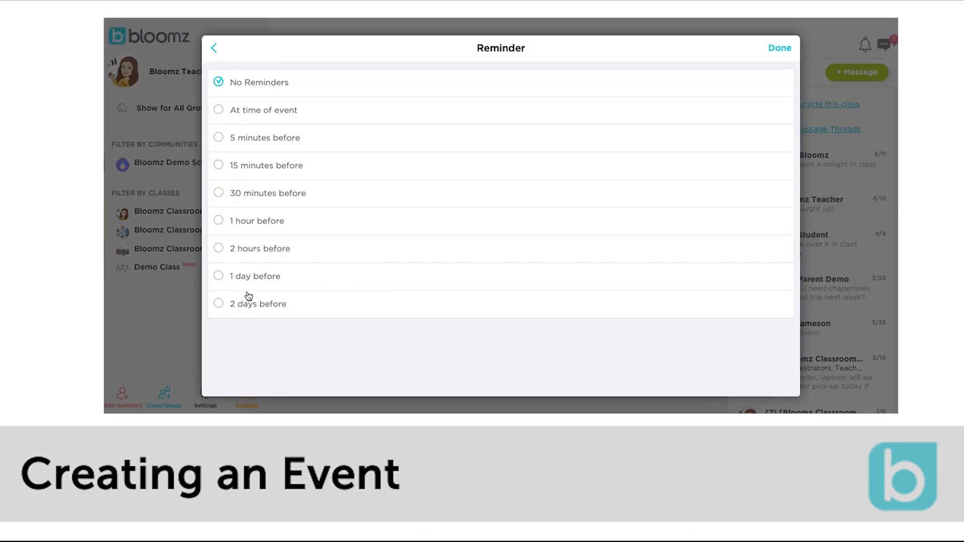
left_click(215, 47)
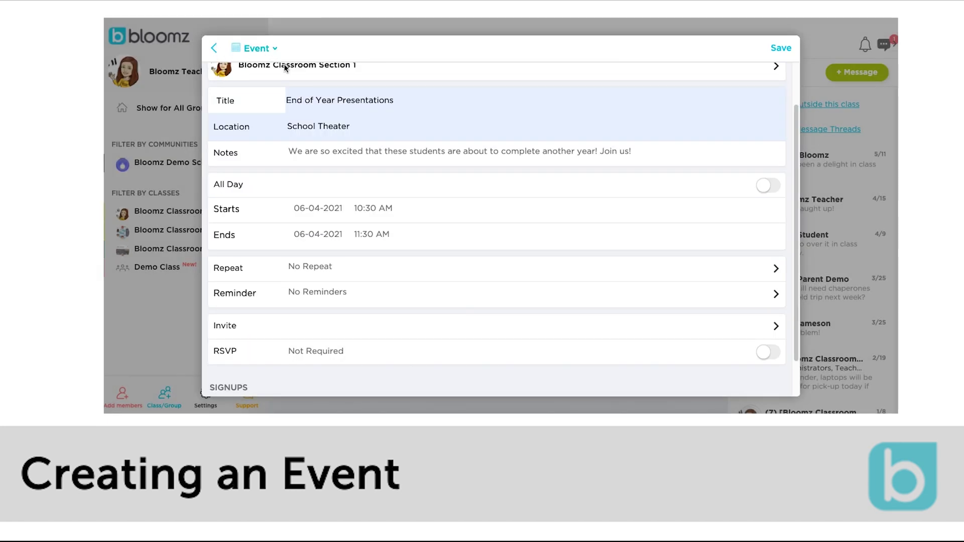
Invite the whole Bloomz Classroom Section 1 class to the event.
scroll(414, 276, "down", 1)
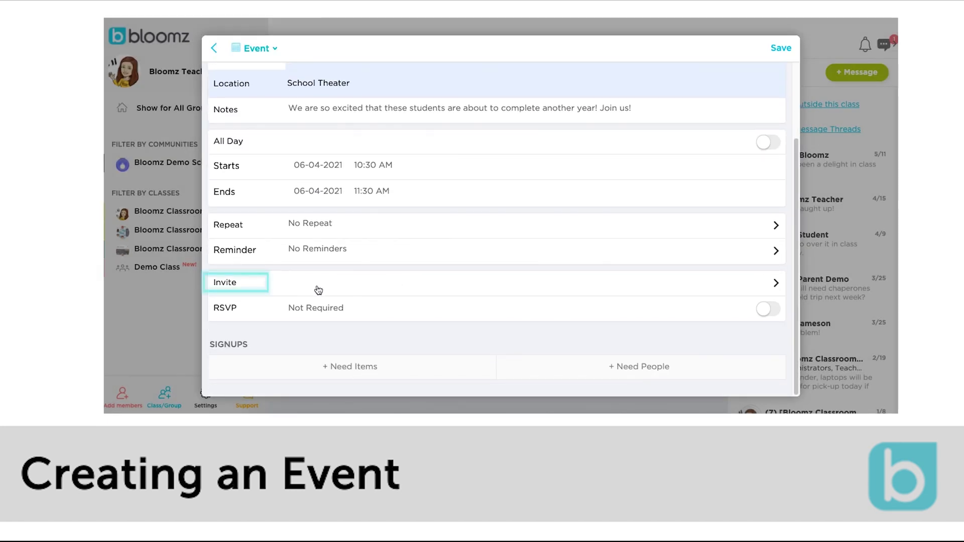
left_click(317, 285)
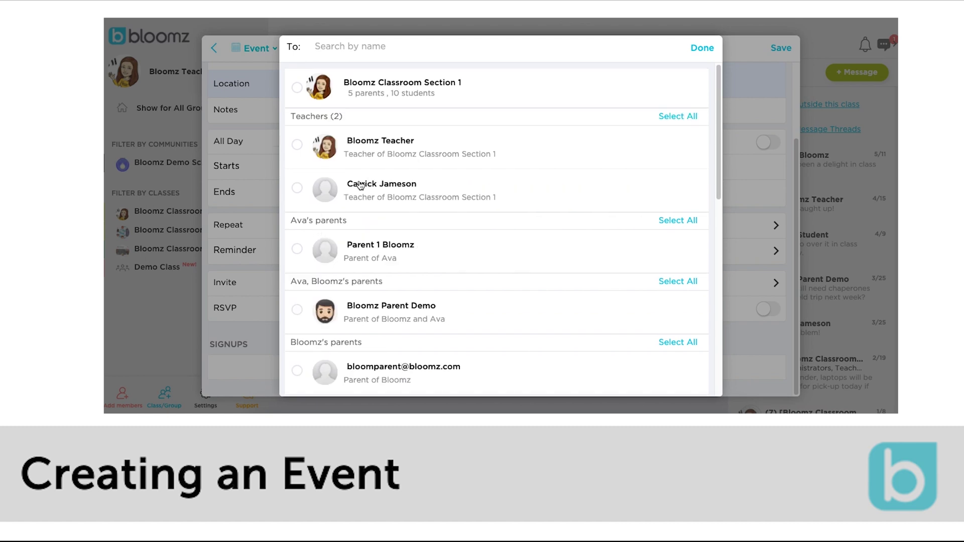
left_click(330, 54)
left_click(297, 86)
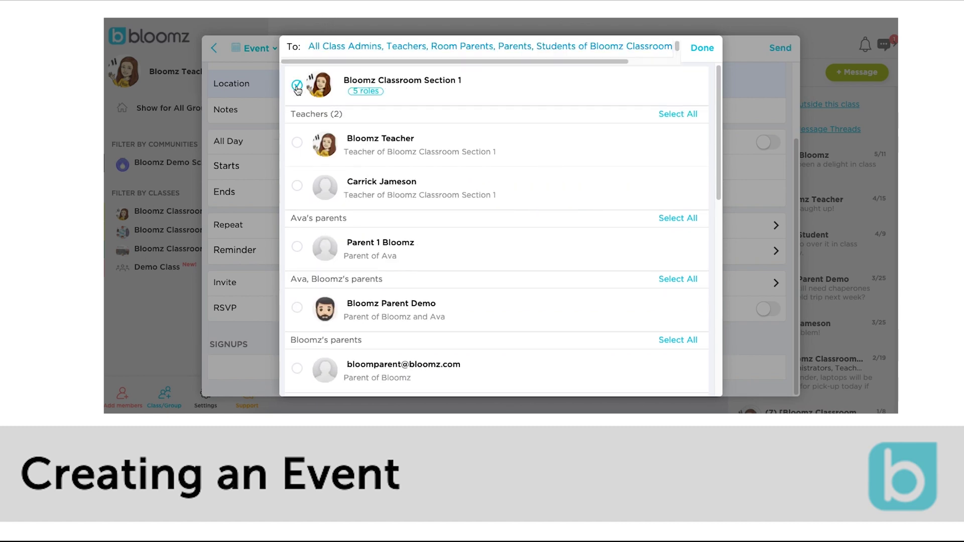
left_click(702, 49)
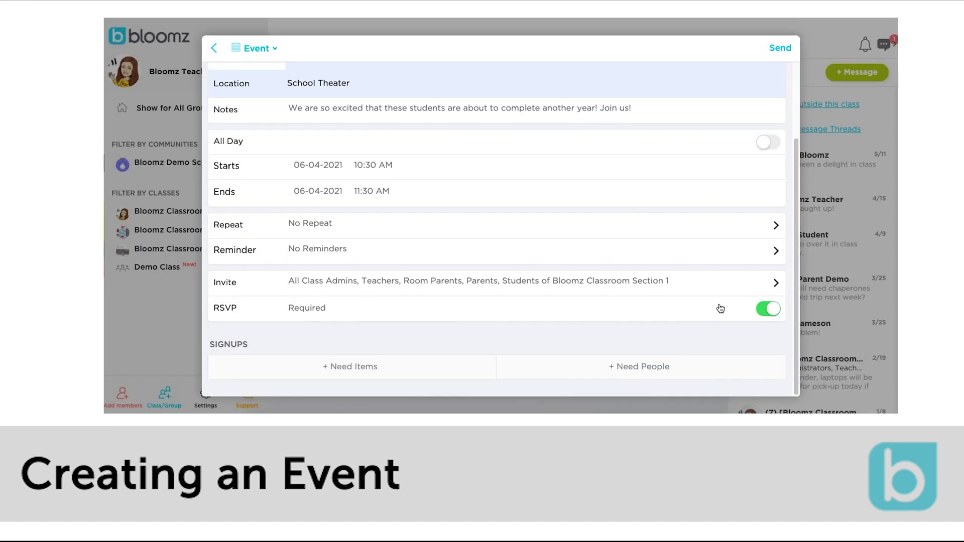
Turn off the RSVP requirement and send the event to the invited recipients.
left_click(769, 313)
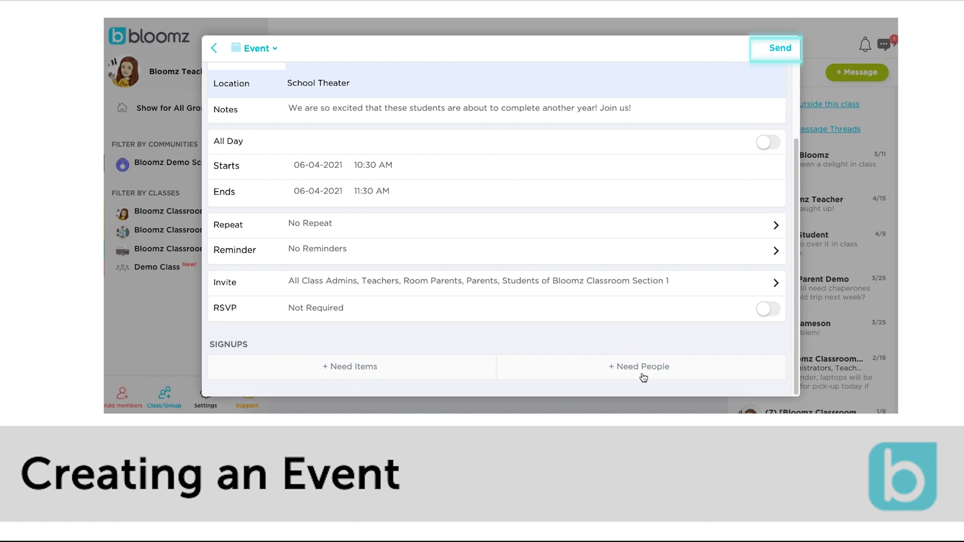
left_click(781, 59)
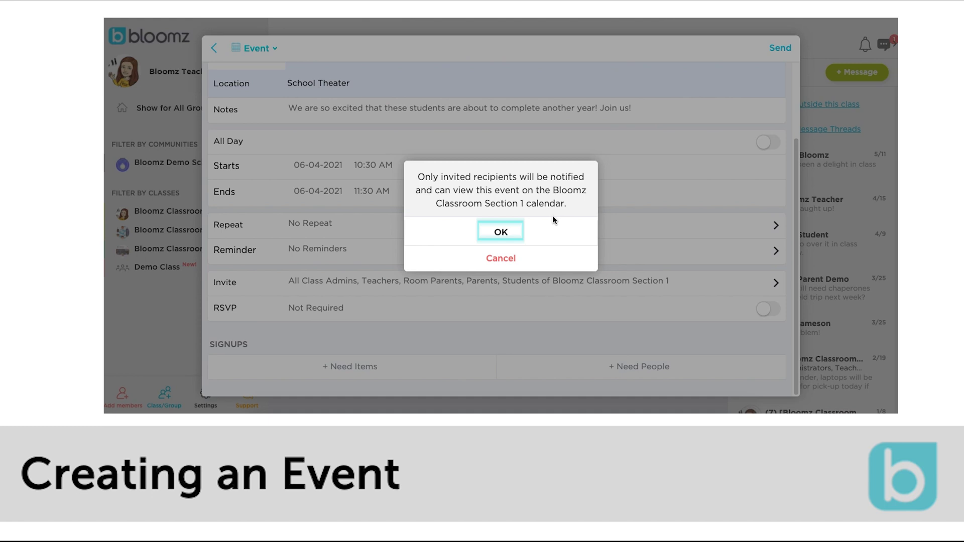
left_click(497, 241)
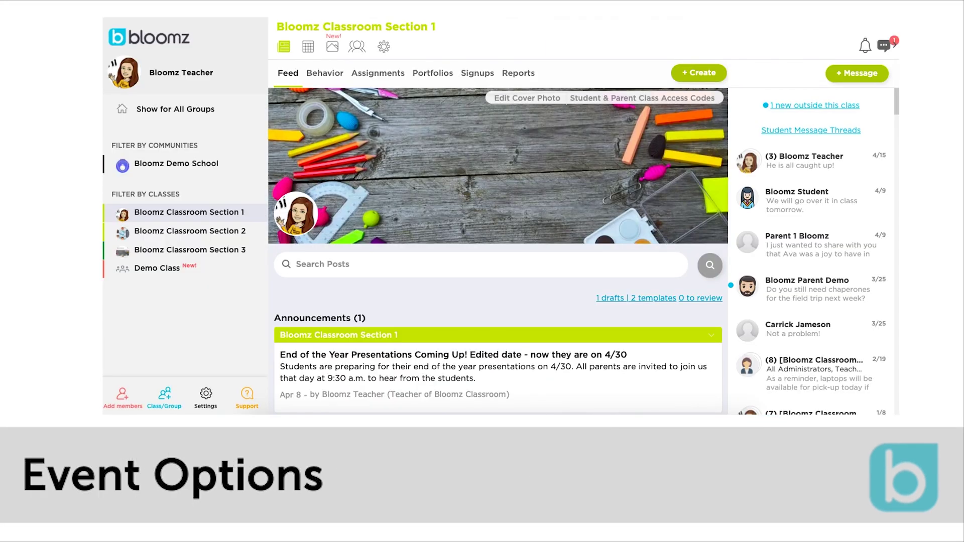
Open the details of the End of Year Presentations event from the class calendar for June 2021.
left_click(308, 54)
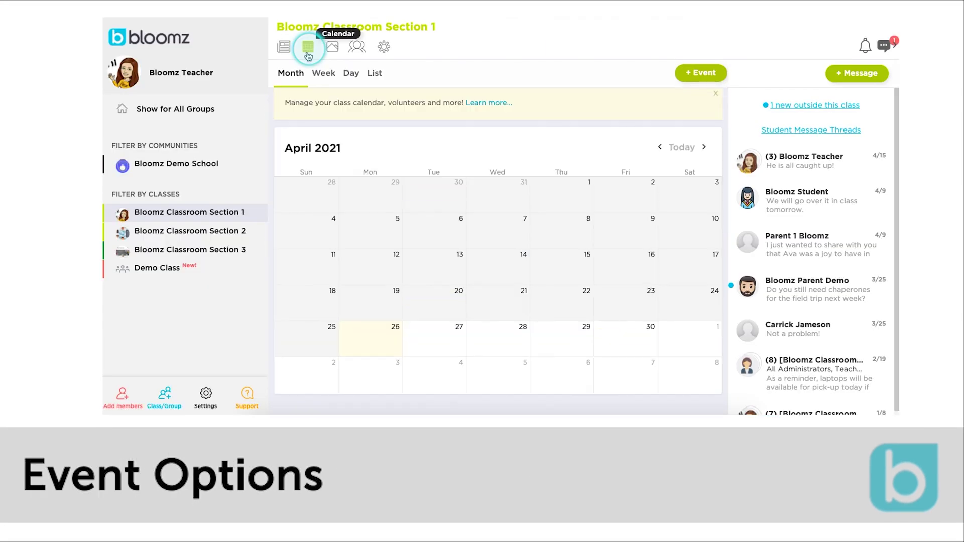
left_click(704, 147)
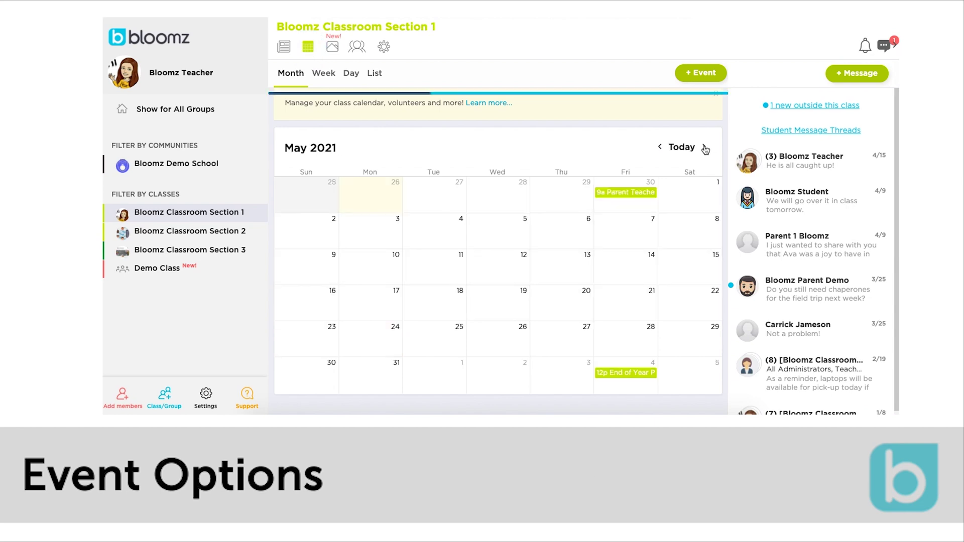
left_click(705, 147)
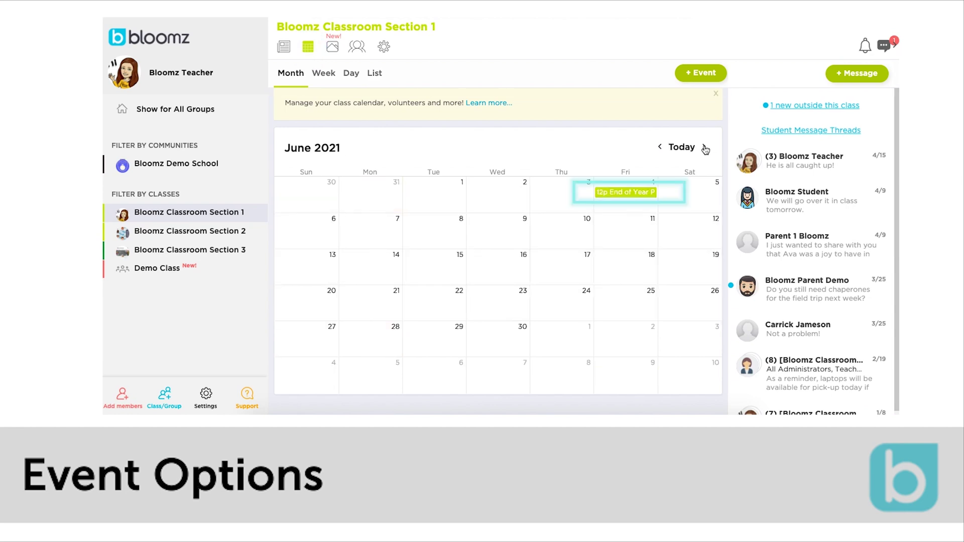
left_click(629, 194)
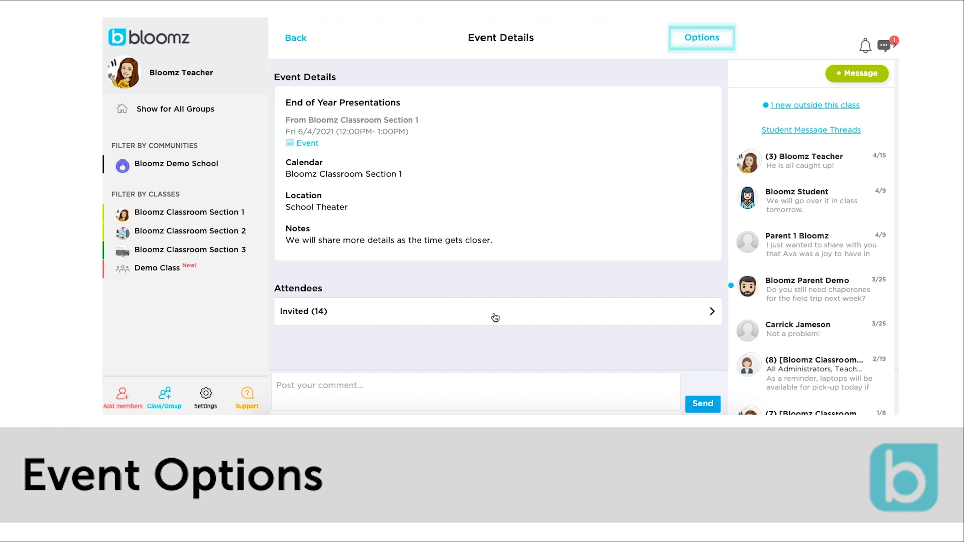
Review the editable fields of the End of Year Presentations event, leave them without saving, and display the event's options.
left_click(694, 39)
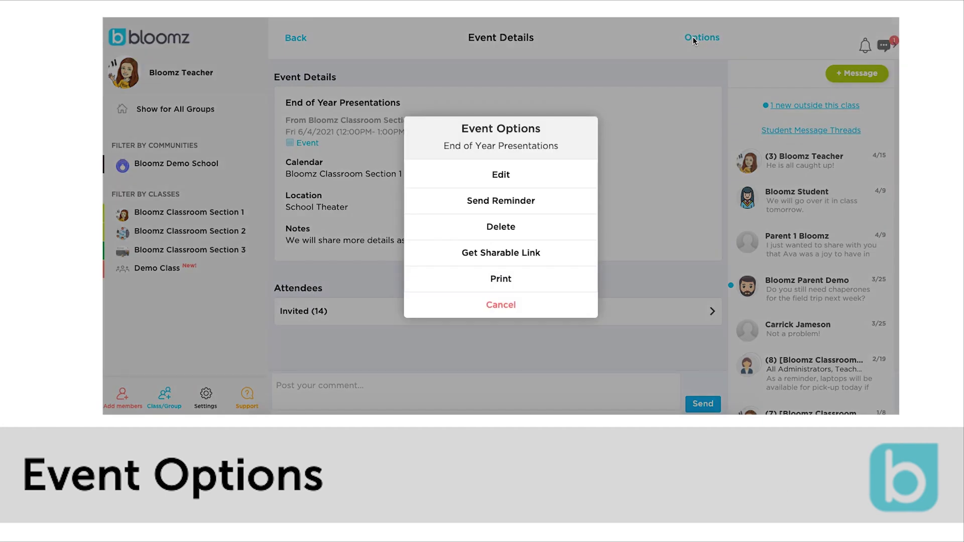
left_click(499, 177)
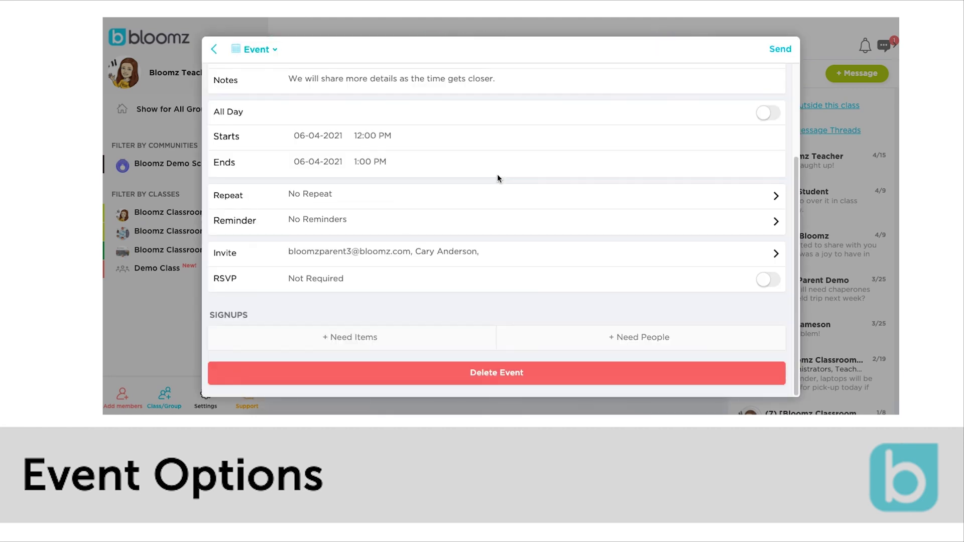
scroll(503, 166, "up", 3)
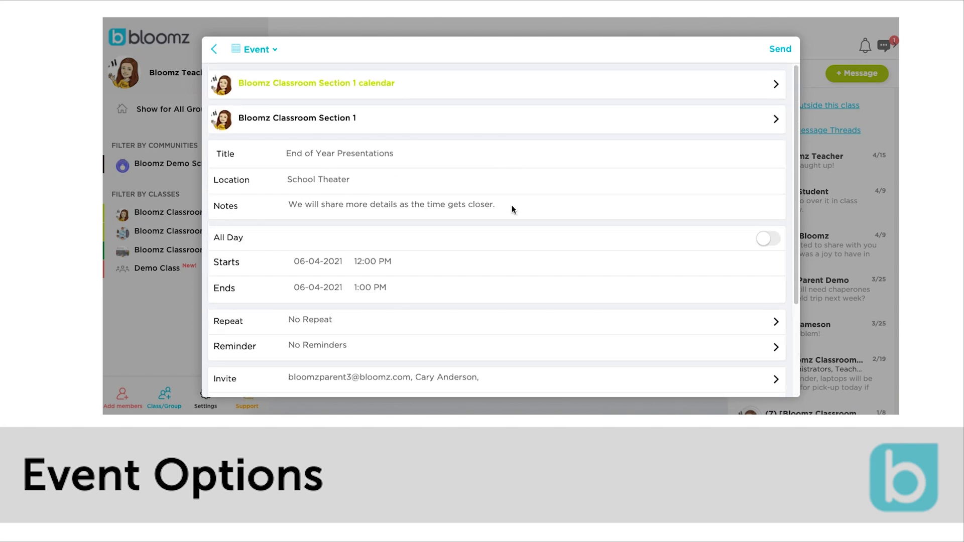
scroll(511, 207, "down", 1)
scroll(512, 207, "down", 3)
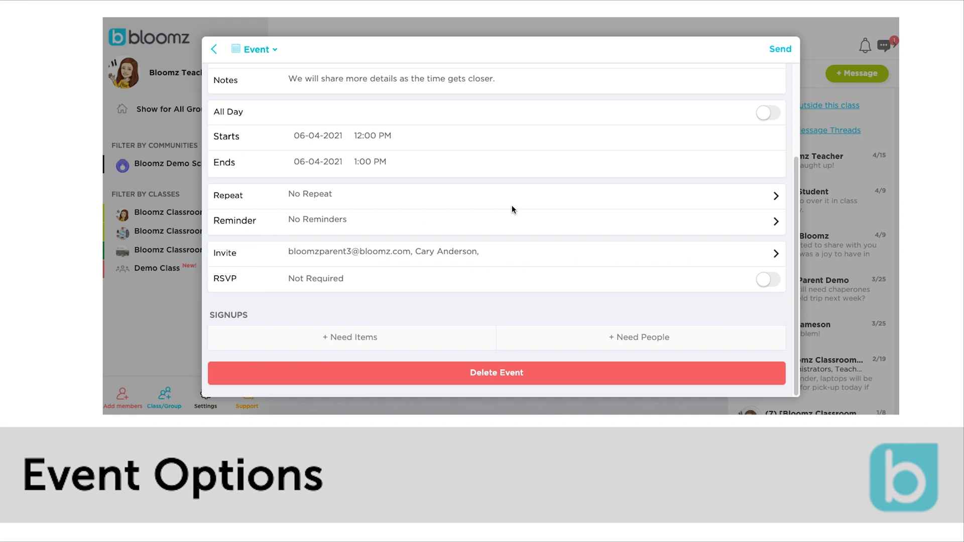
left_click(216, 50)
left_click(702, 37)
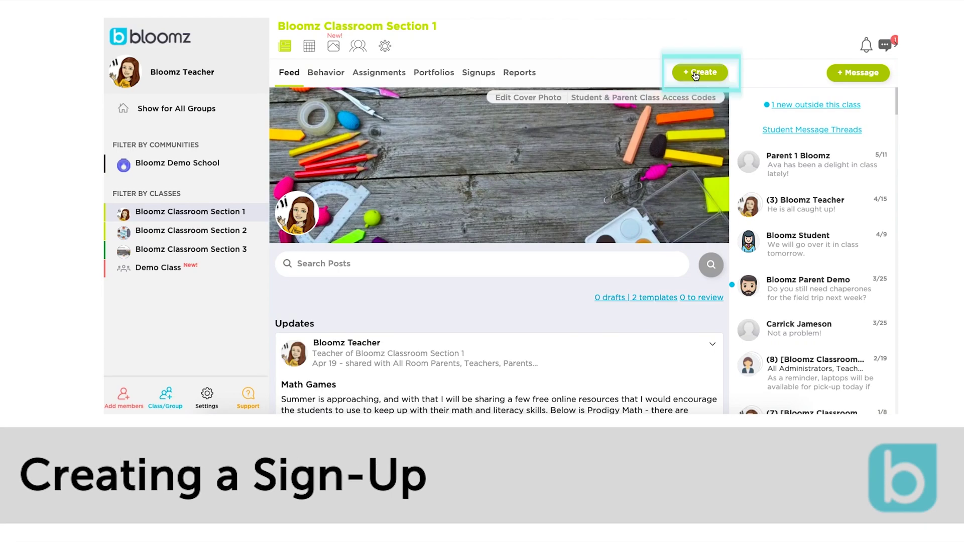
Create a Volunteer Help request in the class with the needed item Snack and a quantity of 45.
left_click(696, 73)
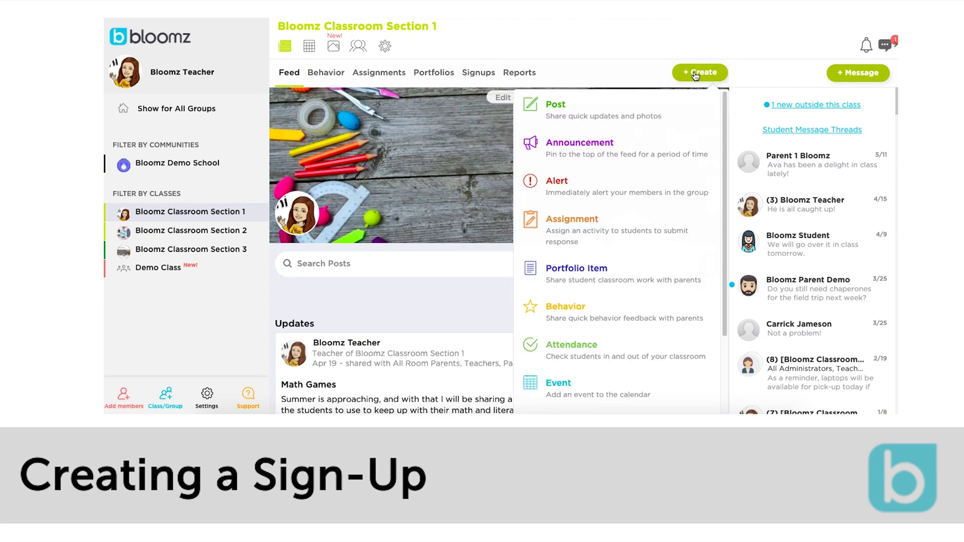
scroll(635, 224, "down", 3)
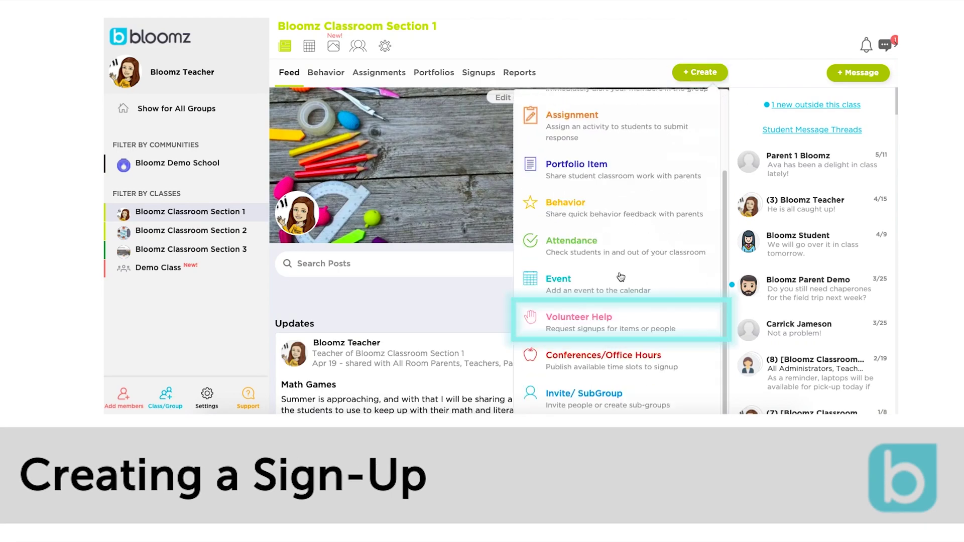
left_click(599, 329)
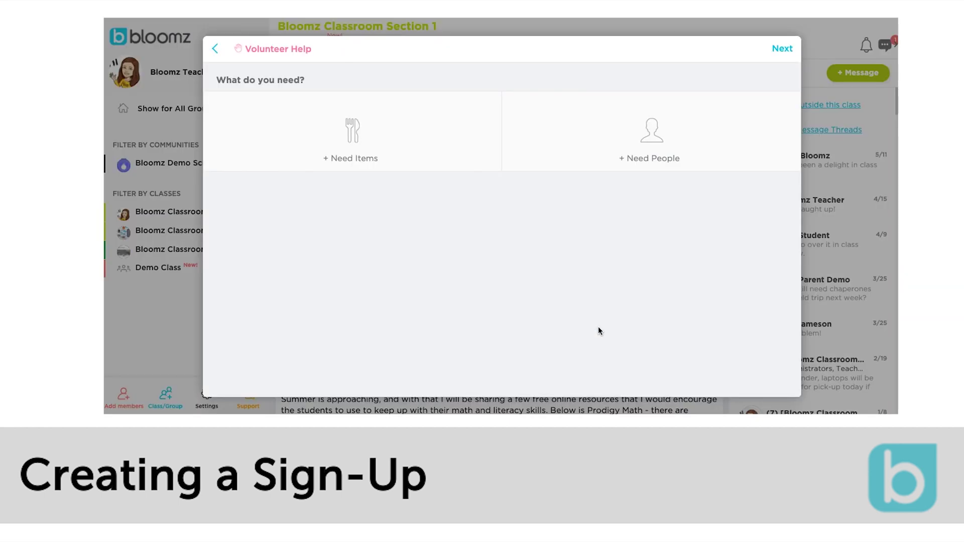
left_click(353, 134)
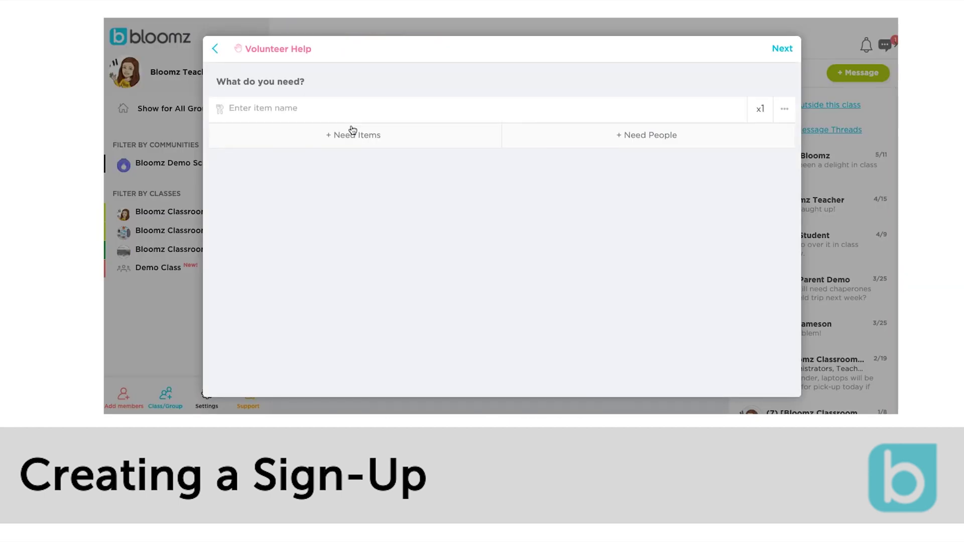
type("Snack")
left_click(760, 109)
type("45")
key("Return")
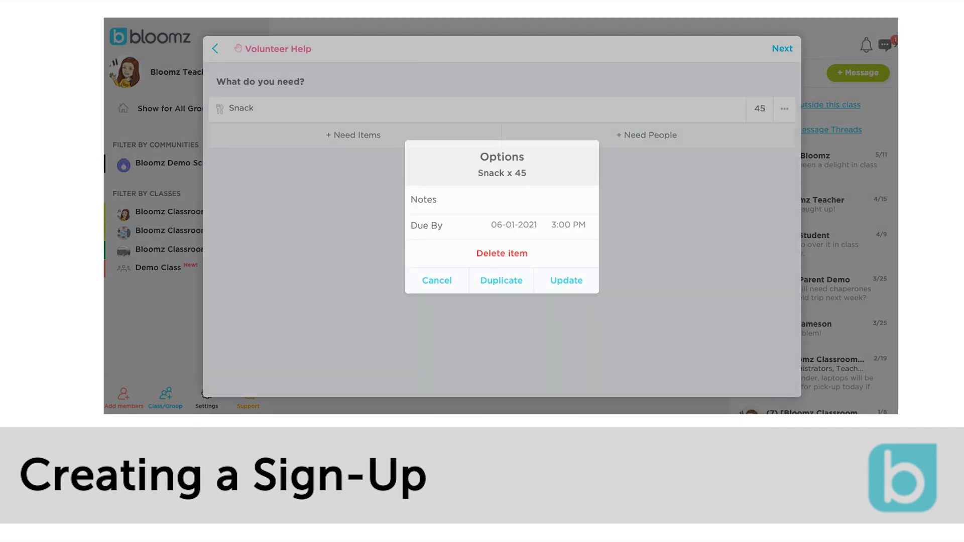
Add the note "Individually wrapped" to the Snack item and duplicate the item in the volunteer request.
left_click(513, 200)
type("3 oz")
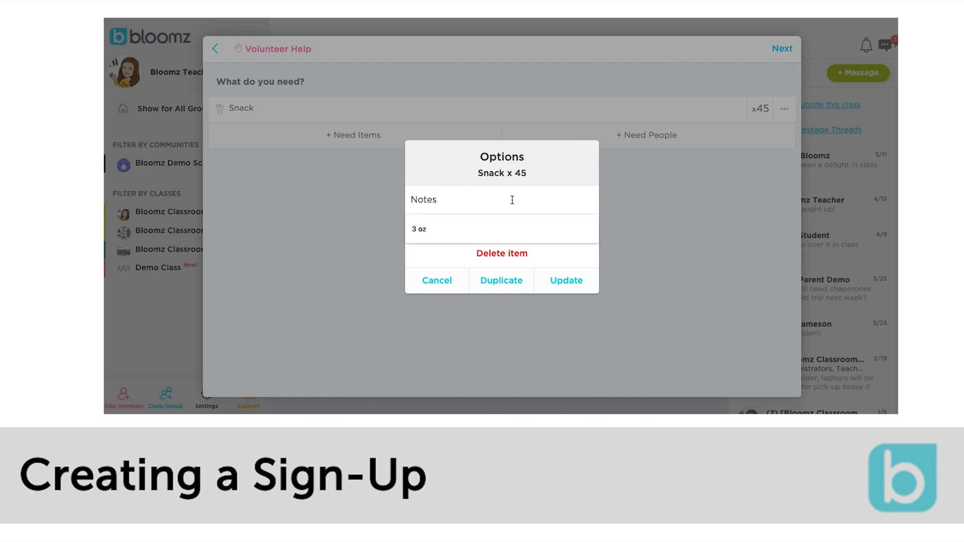
type("Individua")
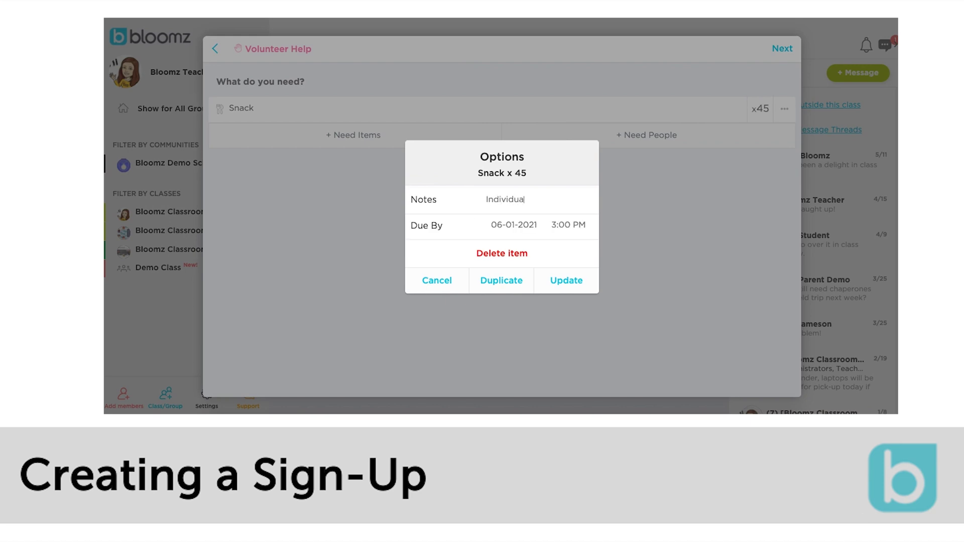
type("lly wrapped")
left_click(502, 280)
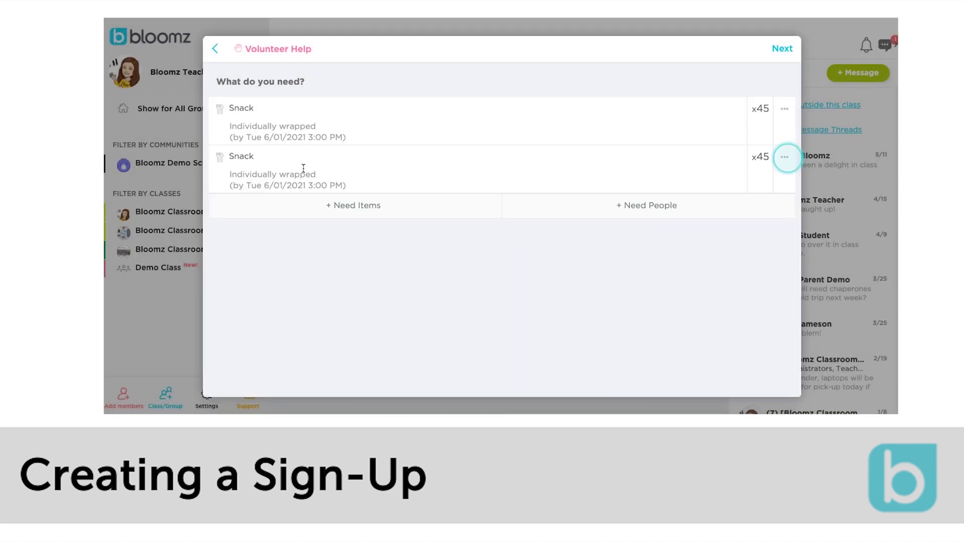
left_click(786, 158)
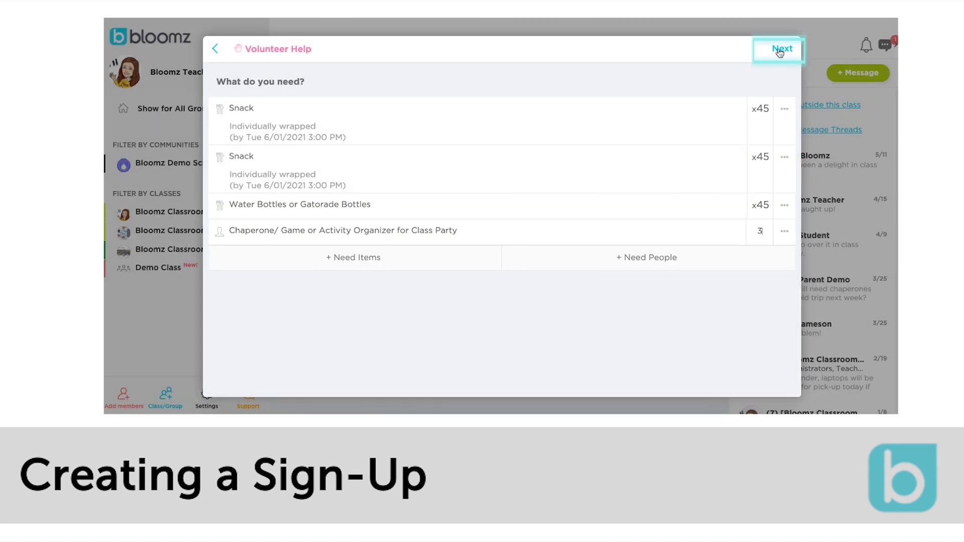
Set the End of Year Party sign-up's start date to June 4, 2021 and select all of Bloomz Classroom Section 1 as recipients.
left_click(781, 49)
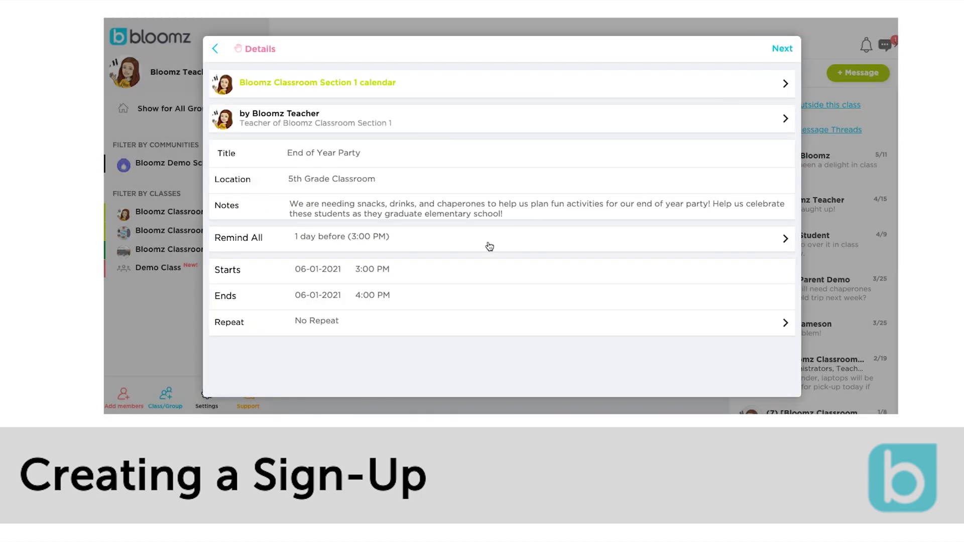
left_click(333, 272)
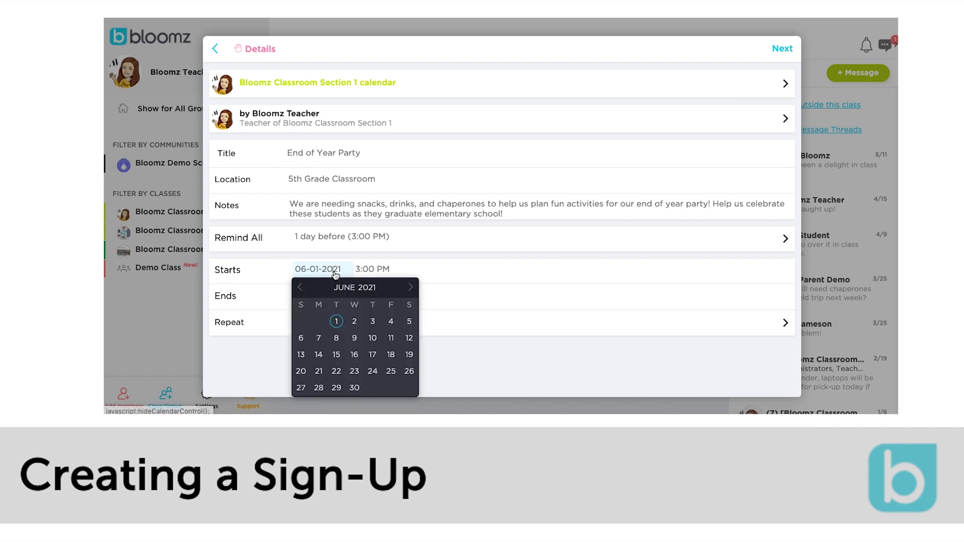
left_click(391, 323)
left_click(781, 48)
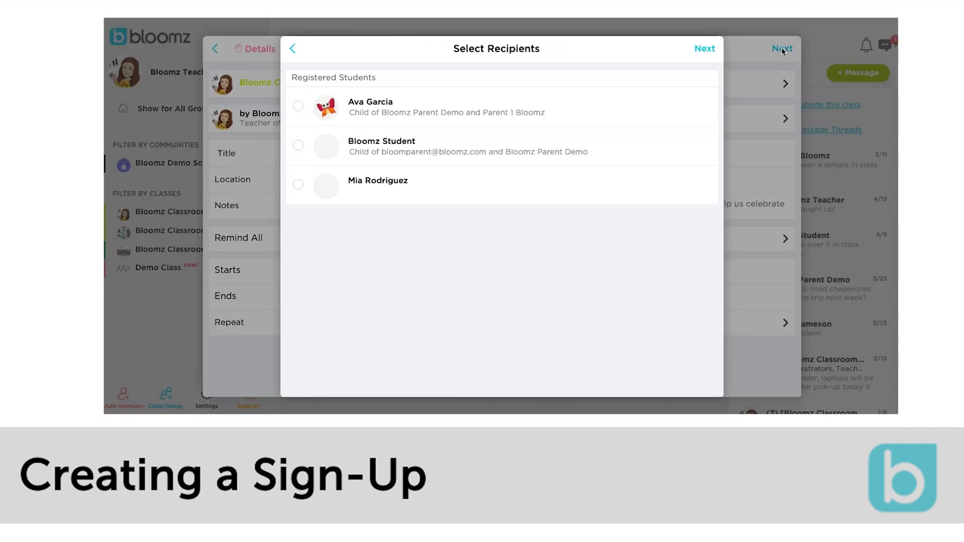
left_click(297, 89)
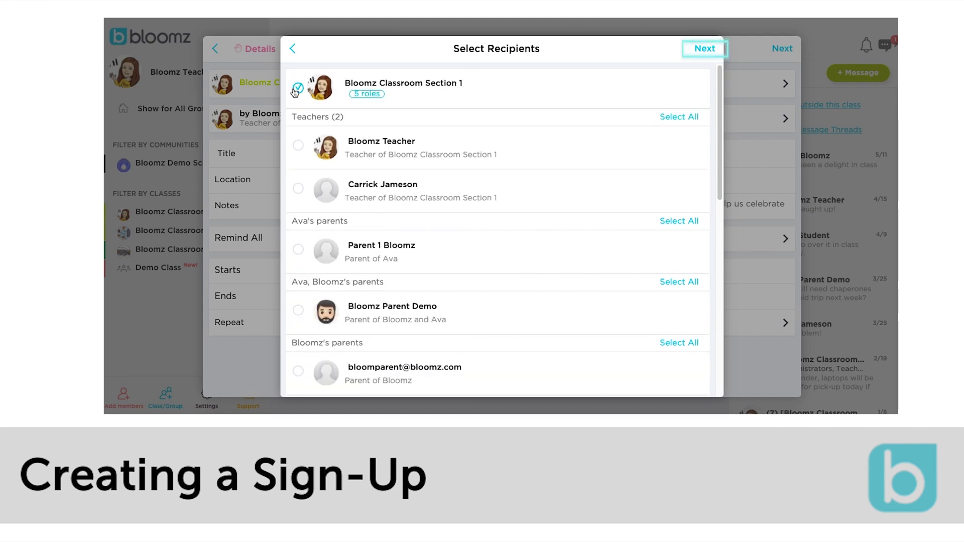
left_click(705, 51)
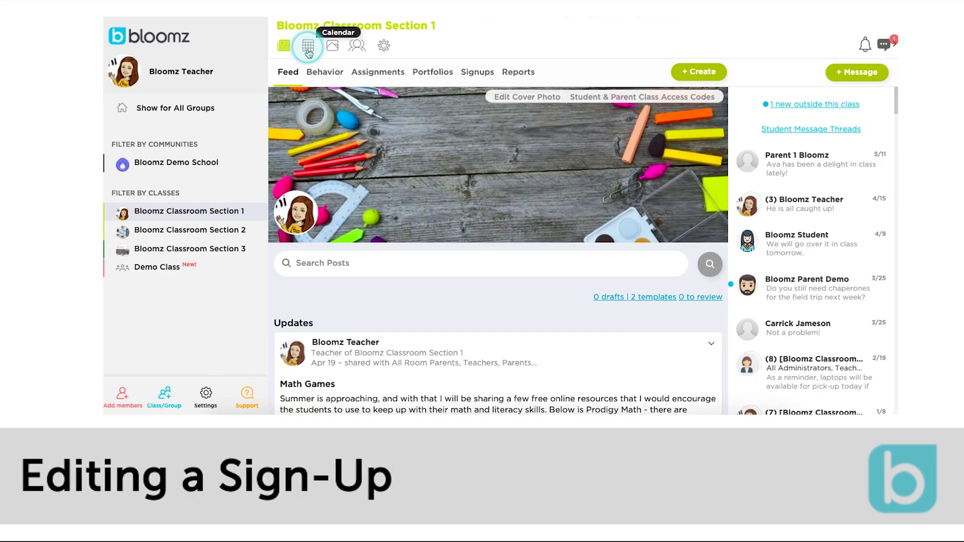
Check the class calendar for the new event and open the End of Year Party sign-up from the class's sign-ups.
left_click(308, 47)
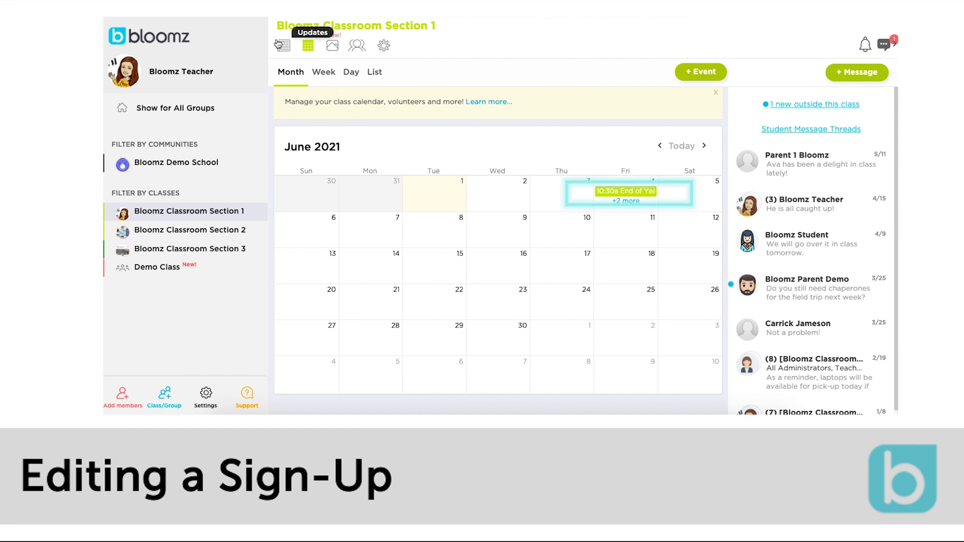
left_click(284, 47)
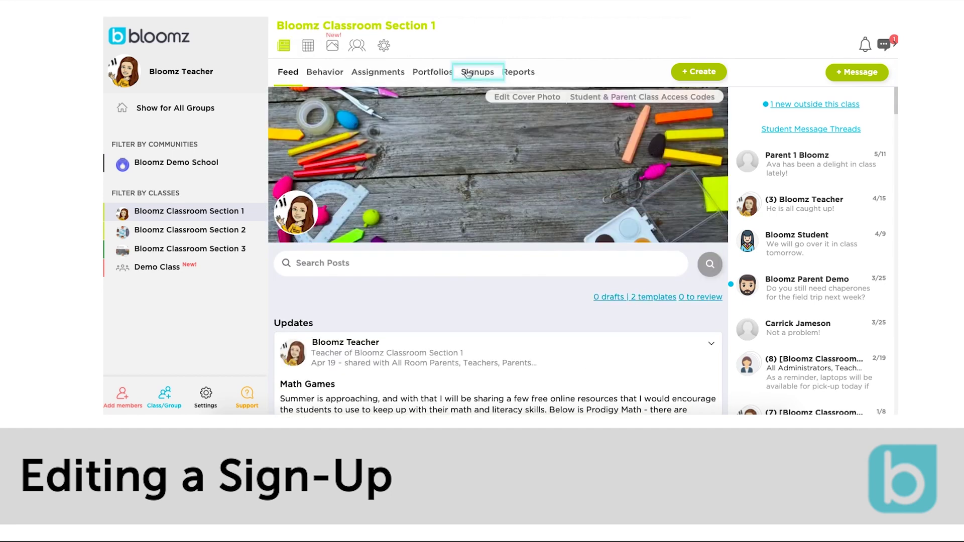
left_click(482, 76)
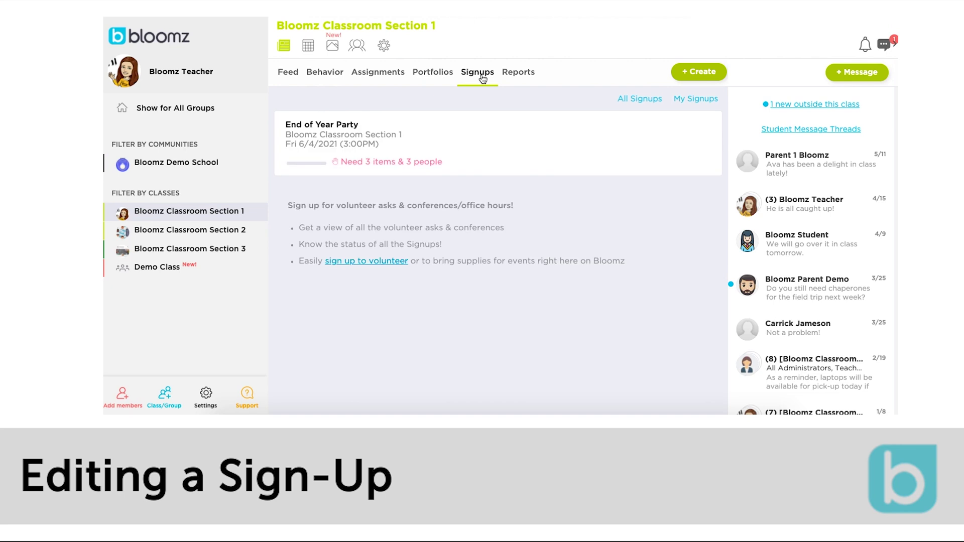
left_click(336, 146)
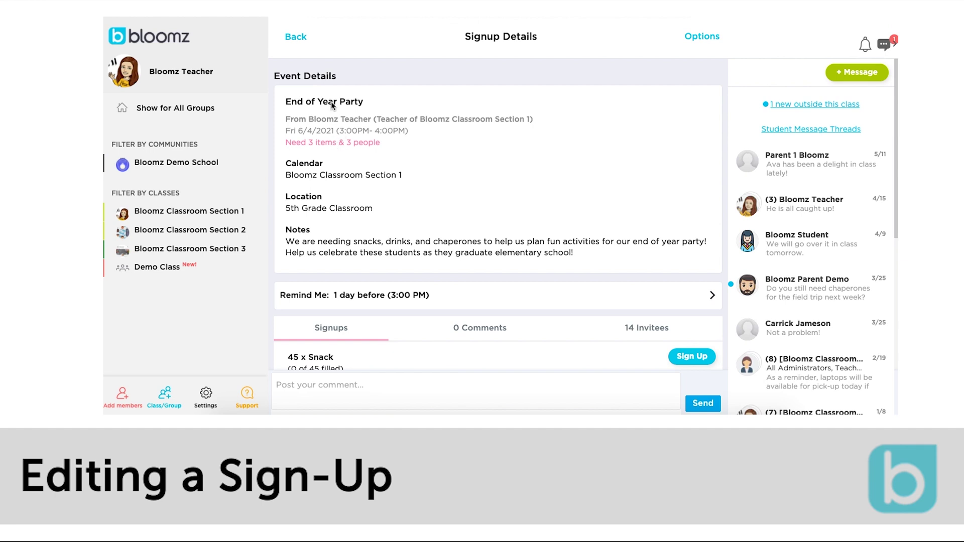
Examine the End of Year Party sign-up's details, requested items and available event options without choosing any.
scroll(592, 262, "down", 3)
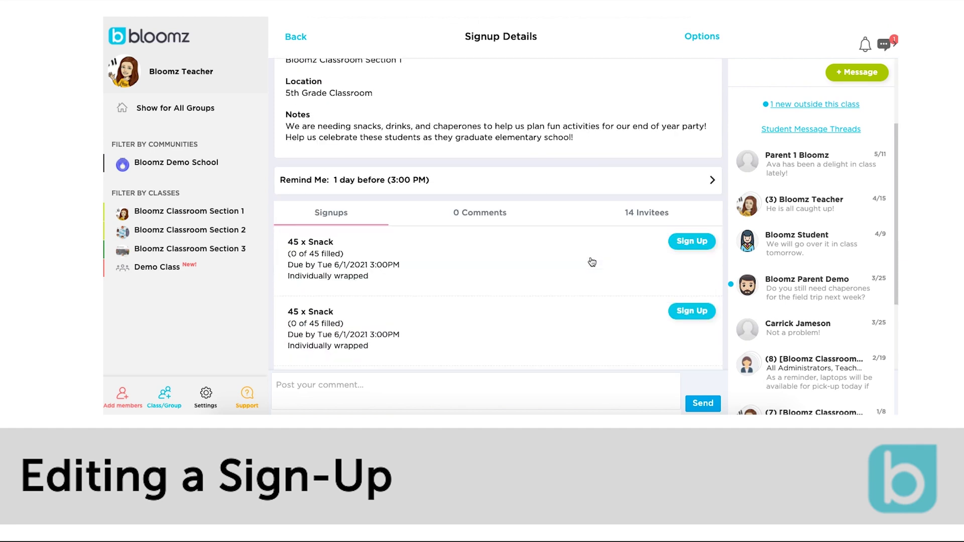
scroll(538, 261, "down", 2)
scroll(534, 263, "up", 5)
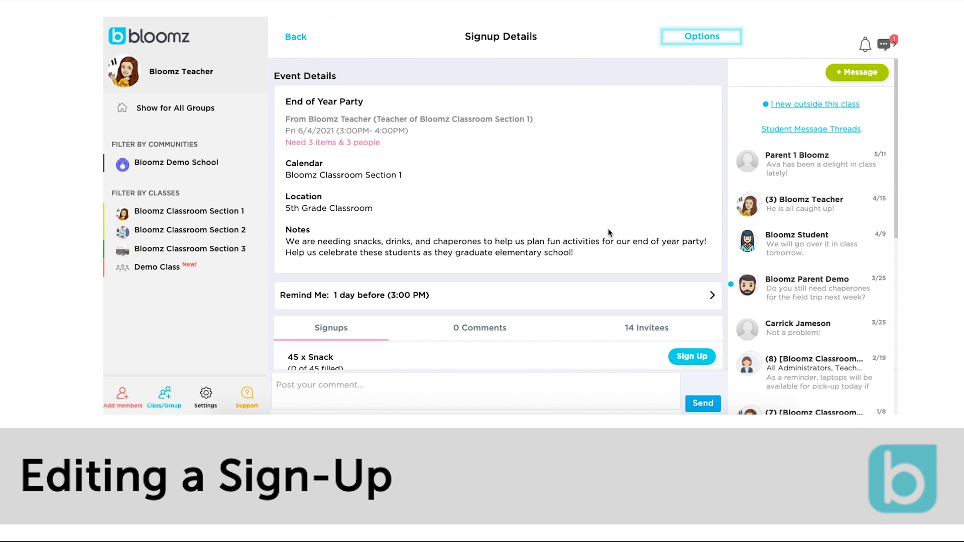
left_click(706, 34)
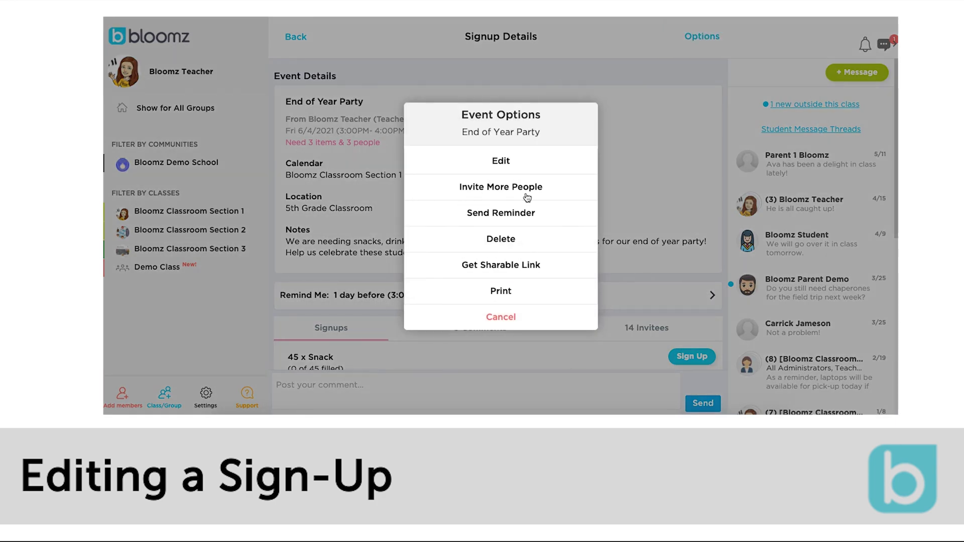
left_click(510, 318)
Start a sign-up for the first Snack item and choose a parent from the recipients as the volunteer.
scroll(528, 297, "down", 2)
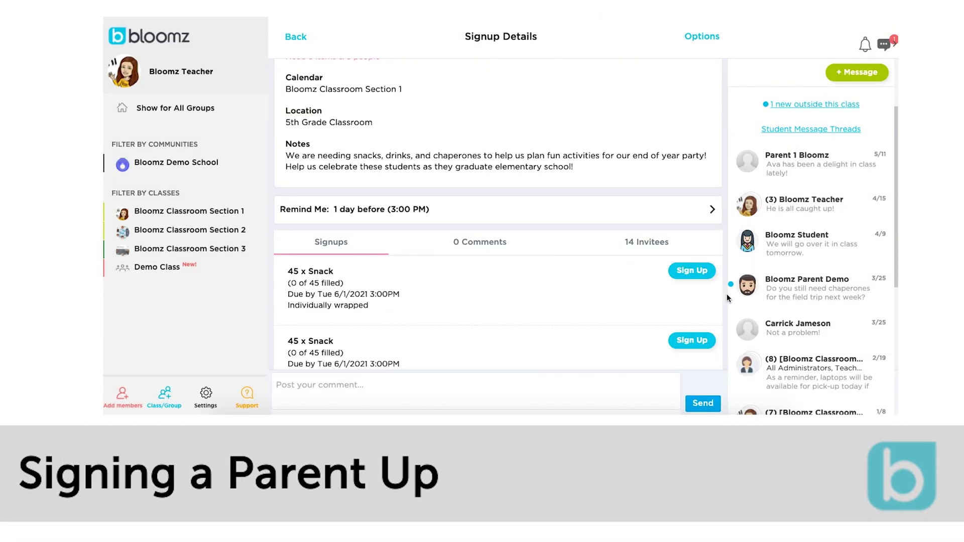
scroll(719, 304, "down", 2)
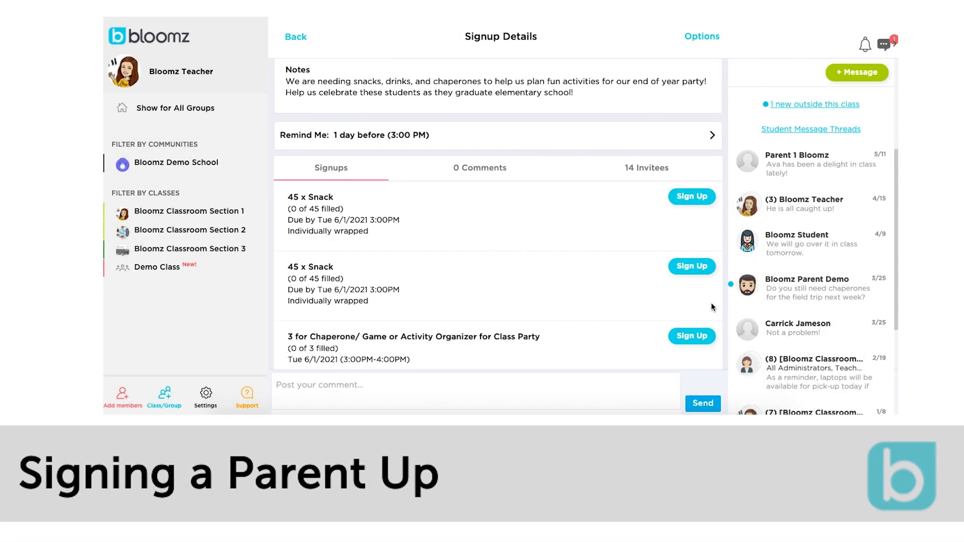
scroll(711, 304, "down", 2)
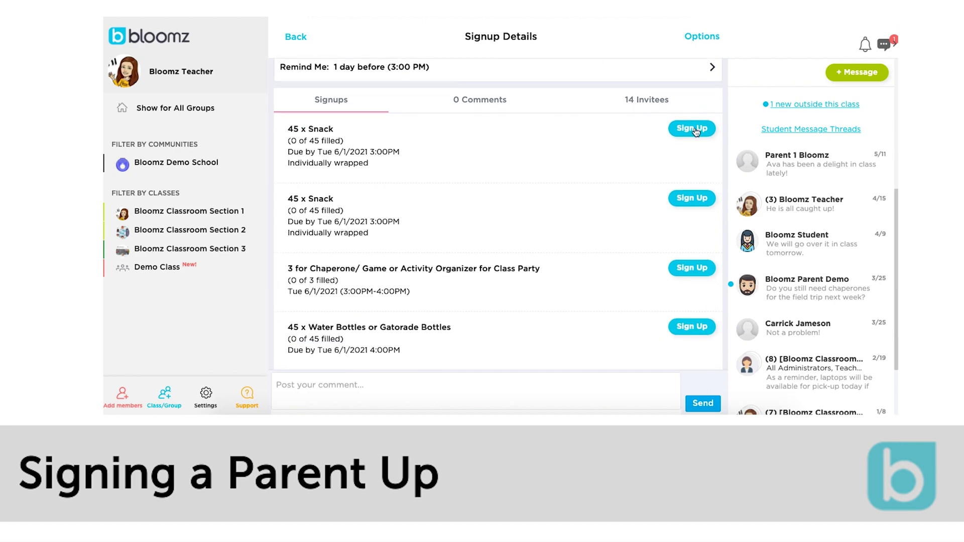
left_click(696, 133)
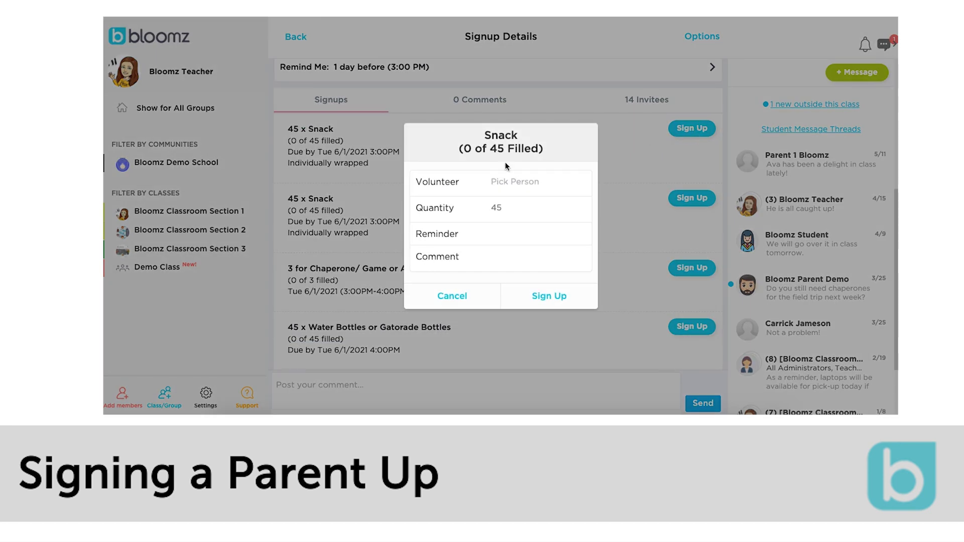
left_click(500, 181)
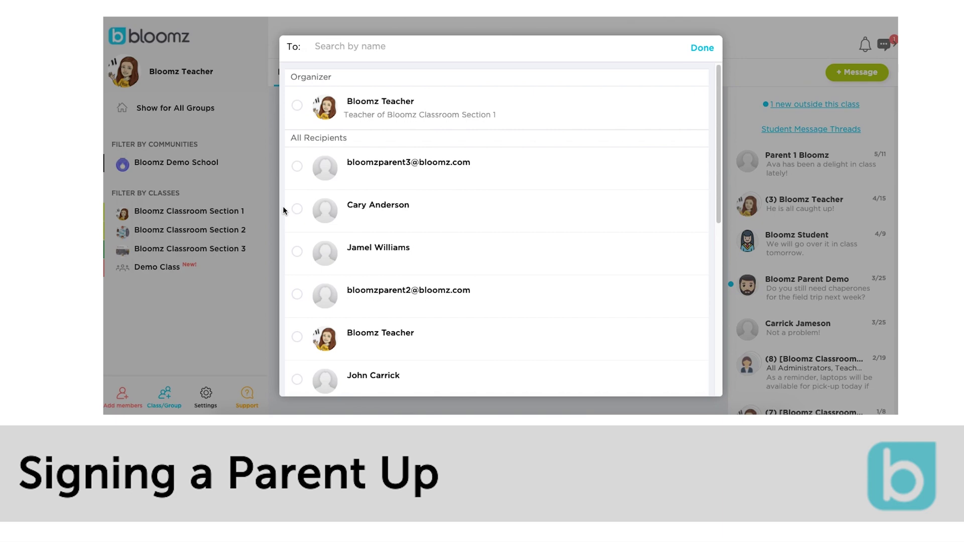
left_click(296, 210)
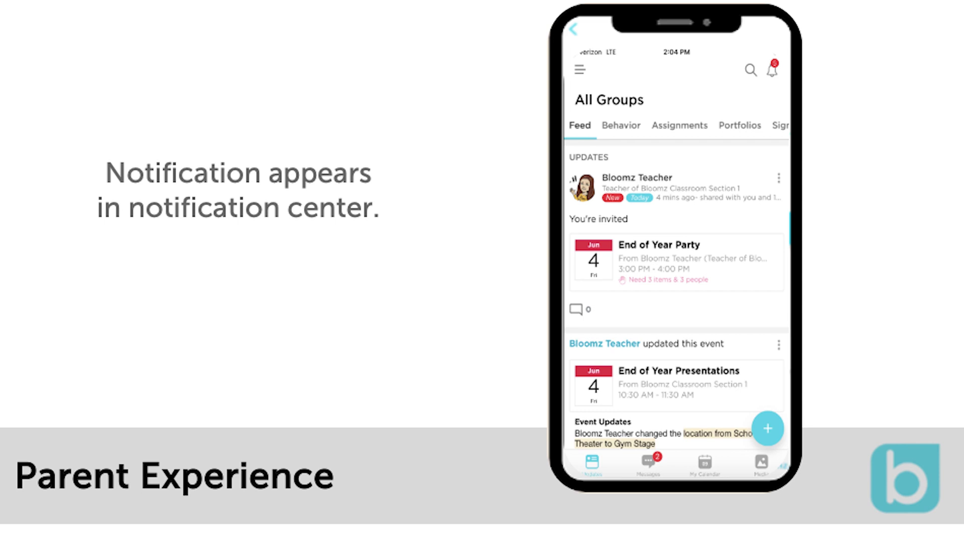
Switch to the parent's Bloomz mobile app and open its notification center.
left_click(774, 69)
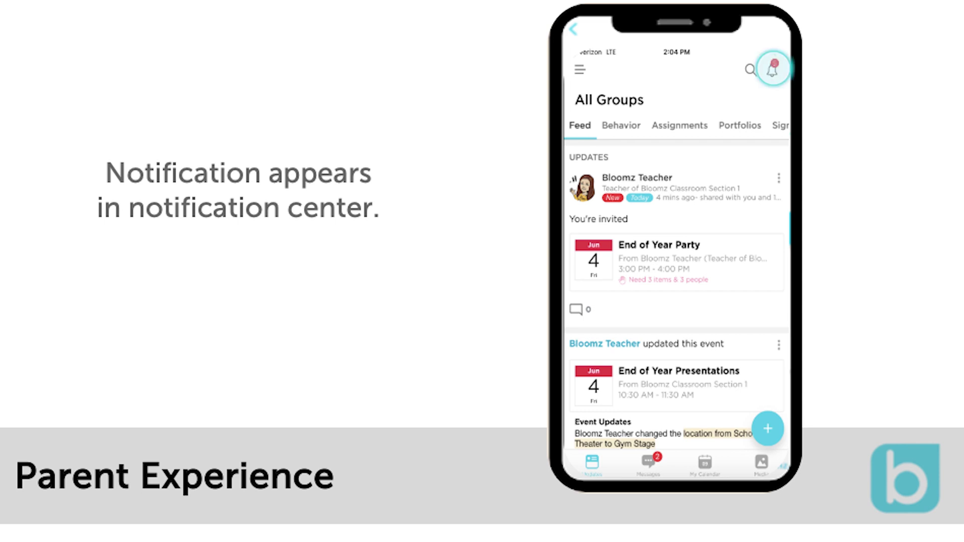